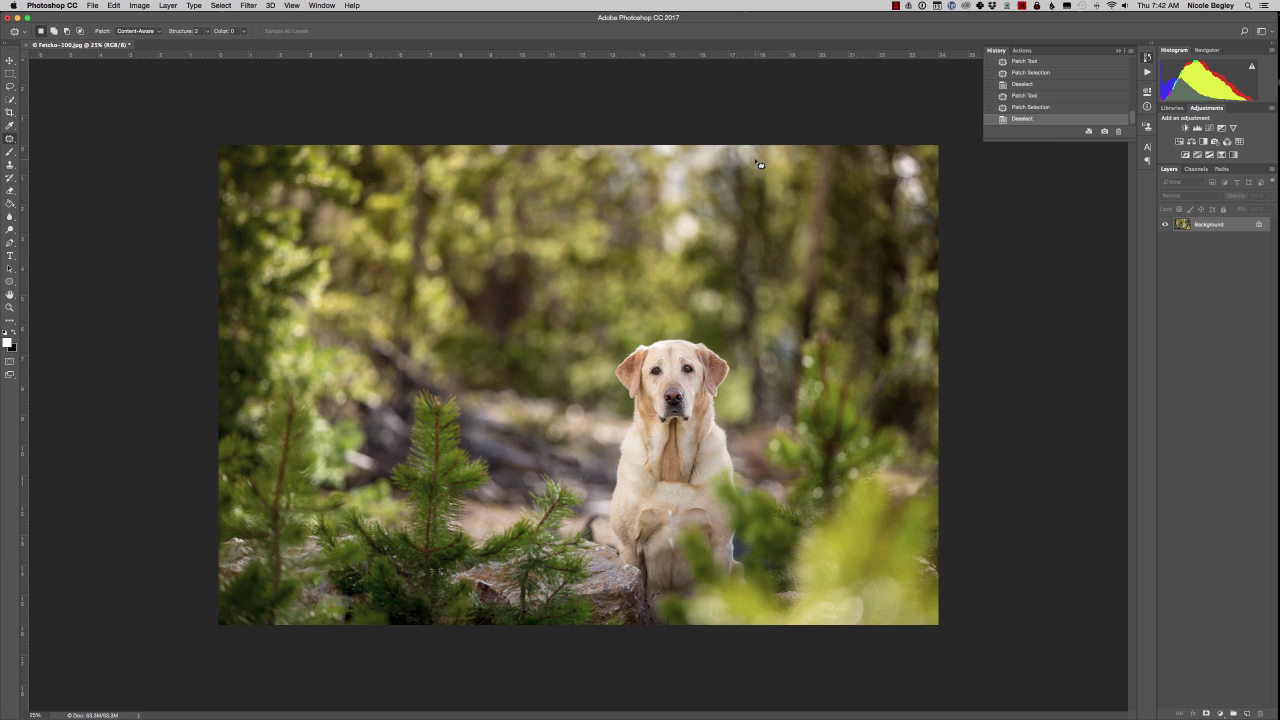
Duplicate the photo to Layer 1 and set up the History Brush from Layer Via Copy in Screen mode
key("super+j")
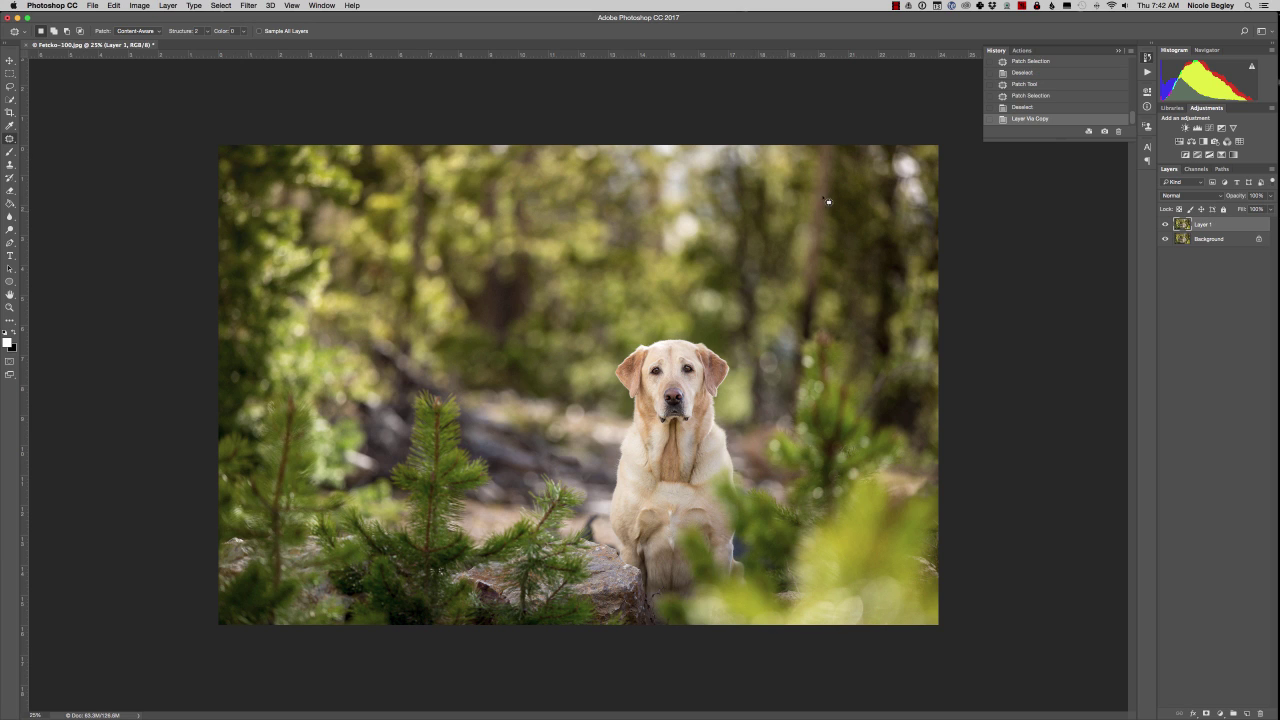
left_click(989, 119)
left_click(10, 178)
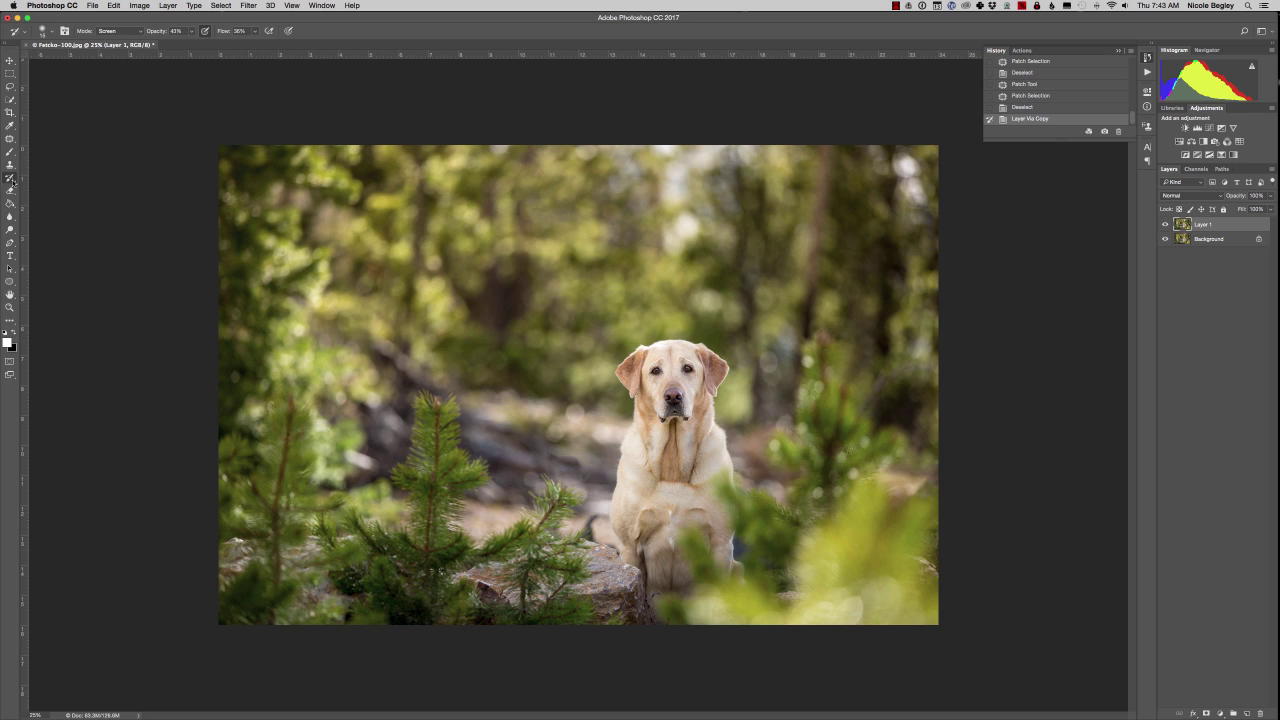
left_click(124, 31)
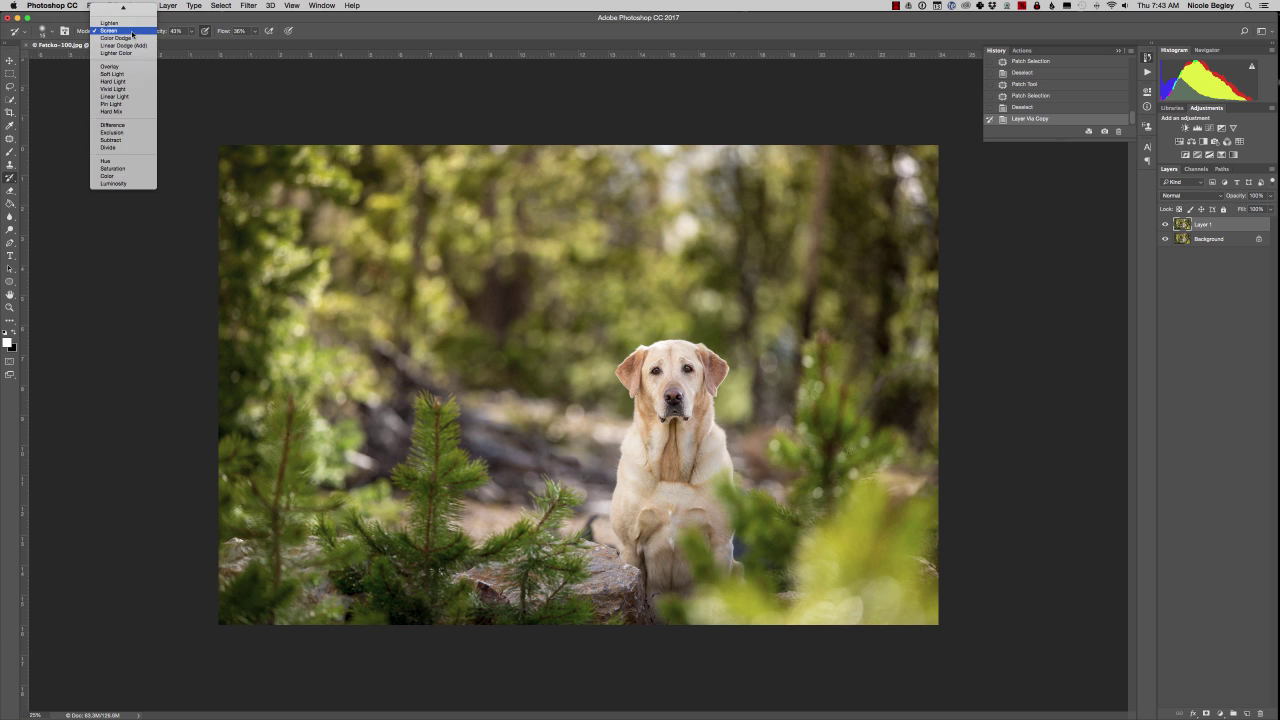
scroll(130, 30, "up", 3)
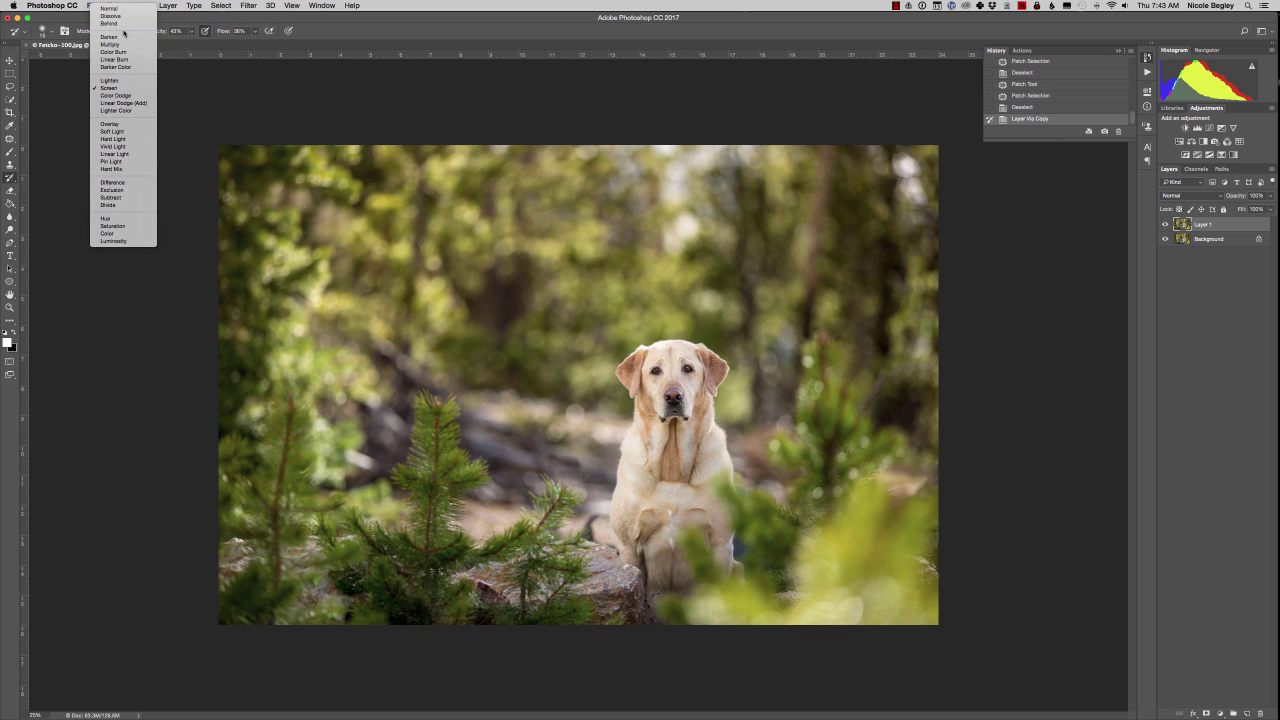
left_click(110, 88)
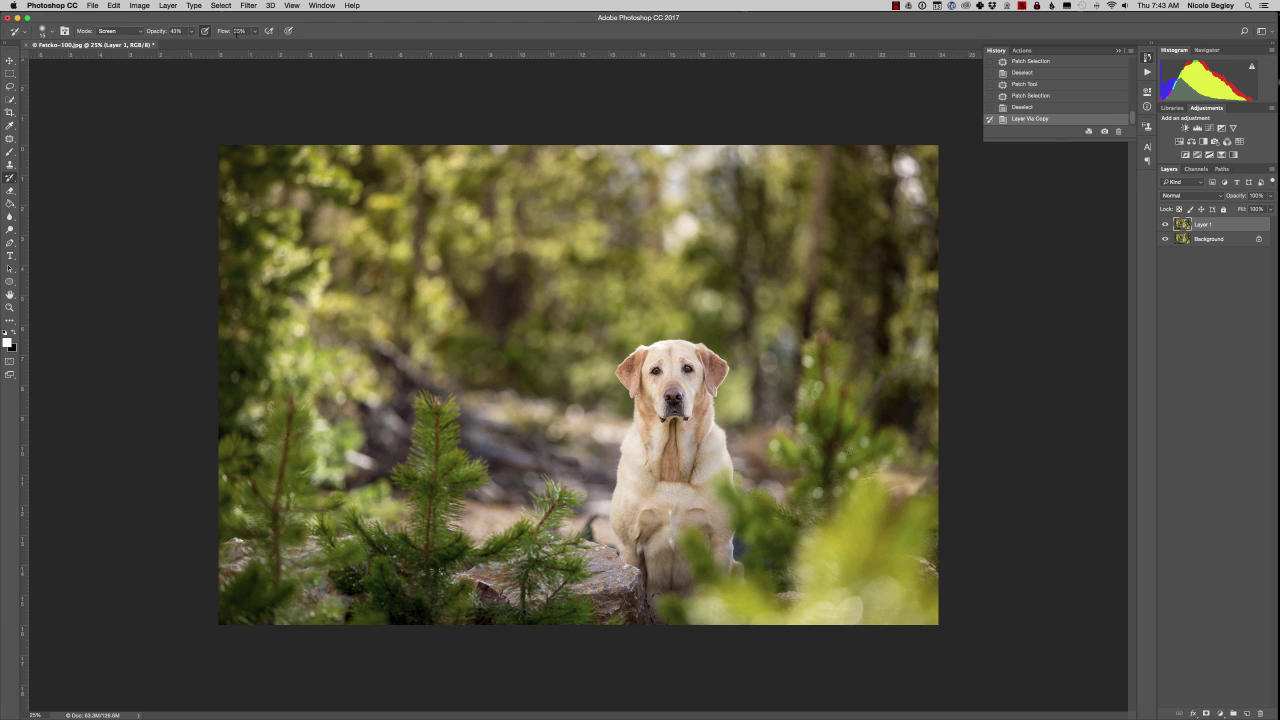
left_click_drag(222, 31, 213, 44)
Zoom in on the dog's face and change the History Brush blend mode to Multiply
key("super+equal")
key("super+equal")
key("super+equal")
key("super+equal")
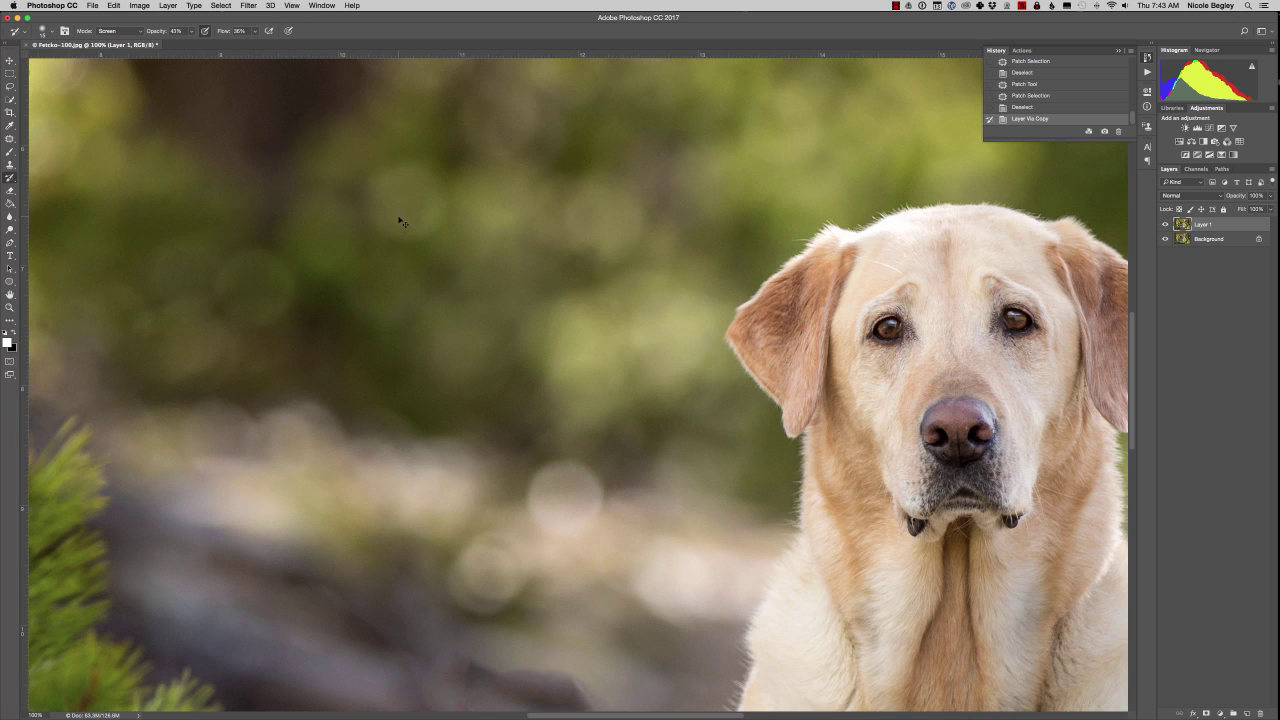
left_click_drag(634, 411, 277, 386)
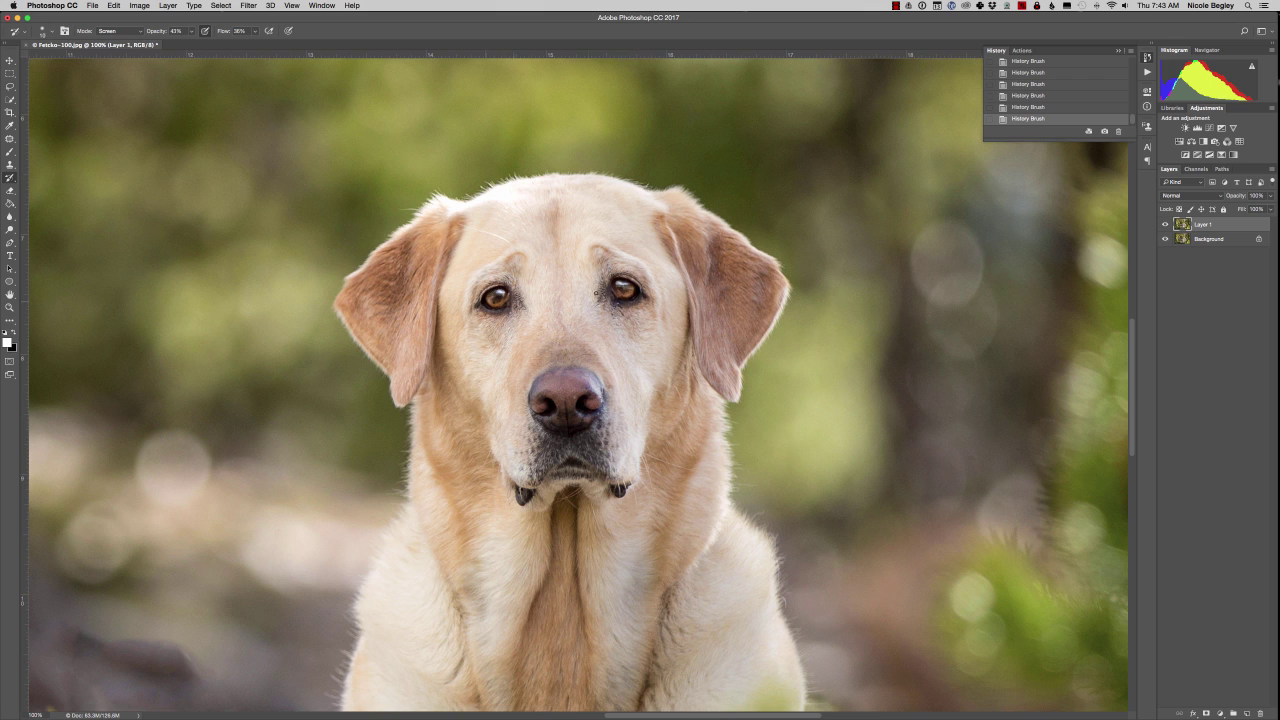
left_click(130, 33)
left_click(117, 33)
Compare Layer 1 hidden and shown, then lower its opacity to 84%
key("super+minus")
key("super+minus")
key("super+minus")
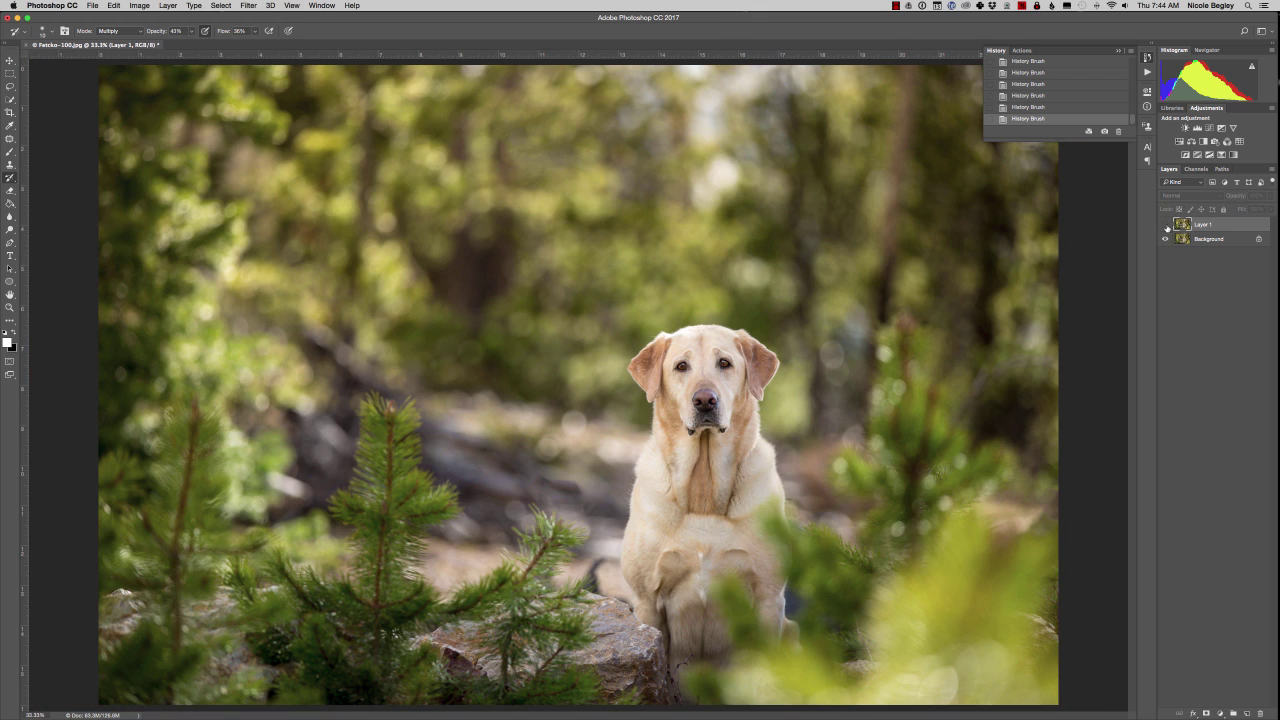
left_click(1165, 231)
left_click(1165, 231)
mouse_move(1238, 196)
left_mouse_down()
mouse_move(1217, 197)
mouse_move(1236, 198)
left_mouse_up()
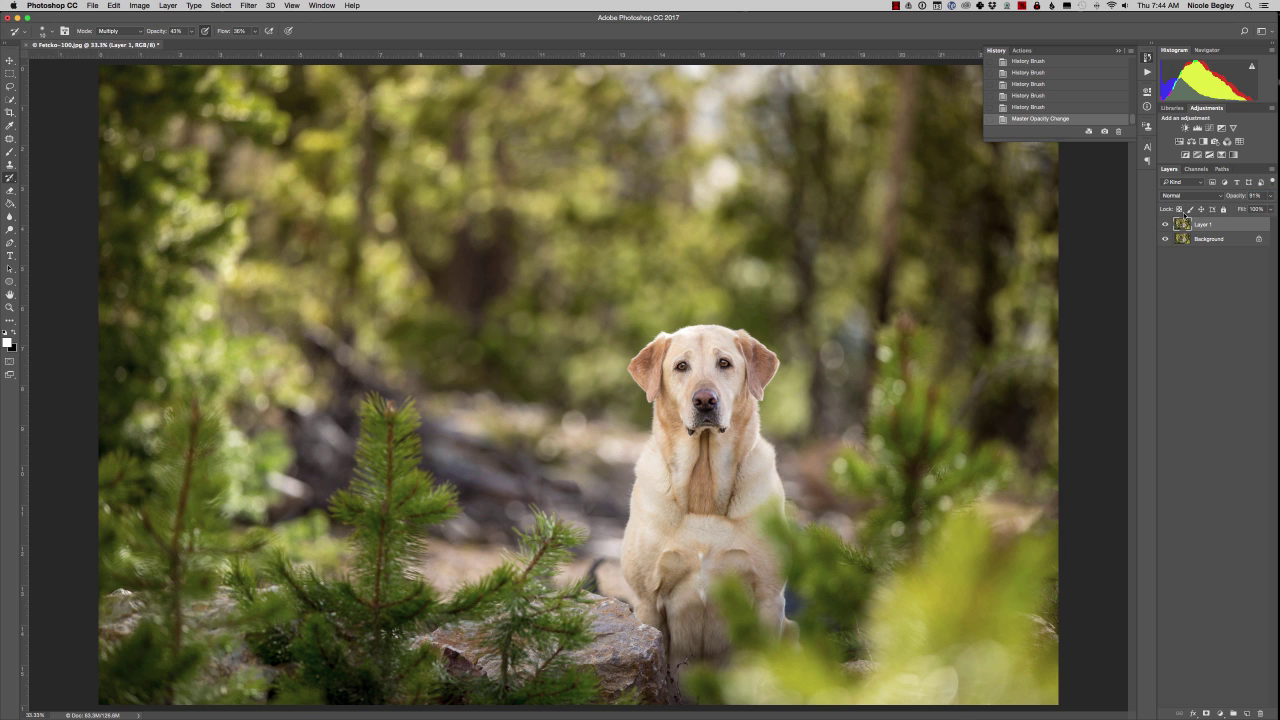
left_click_drag(1242, 198, 1236, 198)
Merge Layer 1 into the Background and show the High Pass Eyes action in the Actions panel
key("super+e")
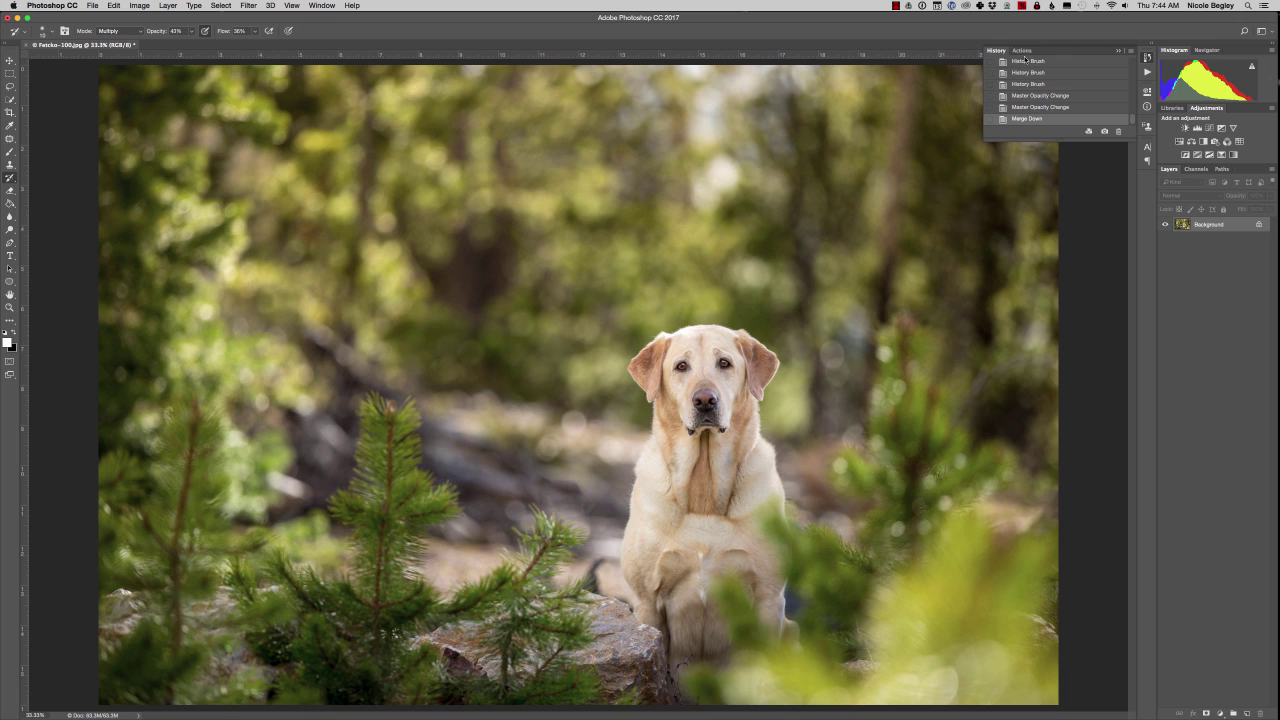
left_click(1028, 52)
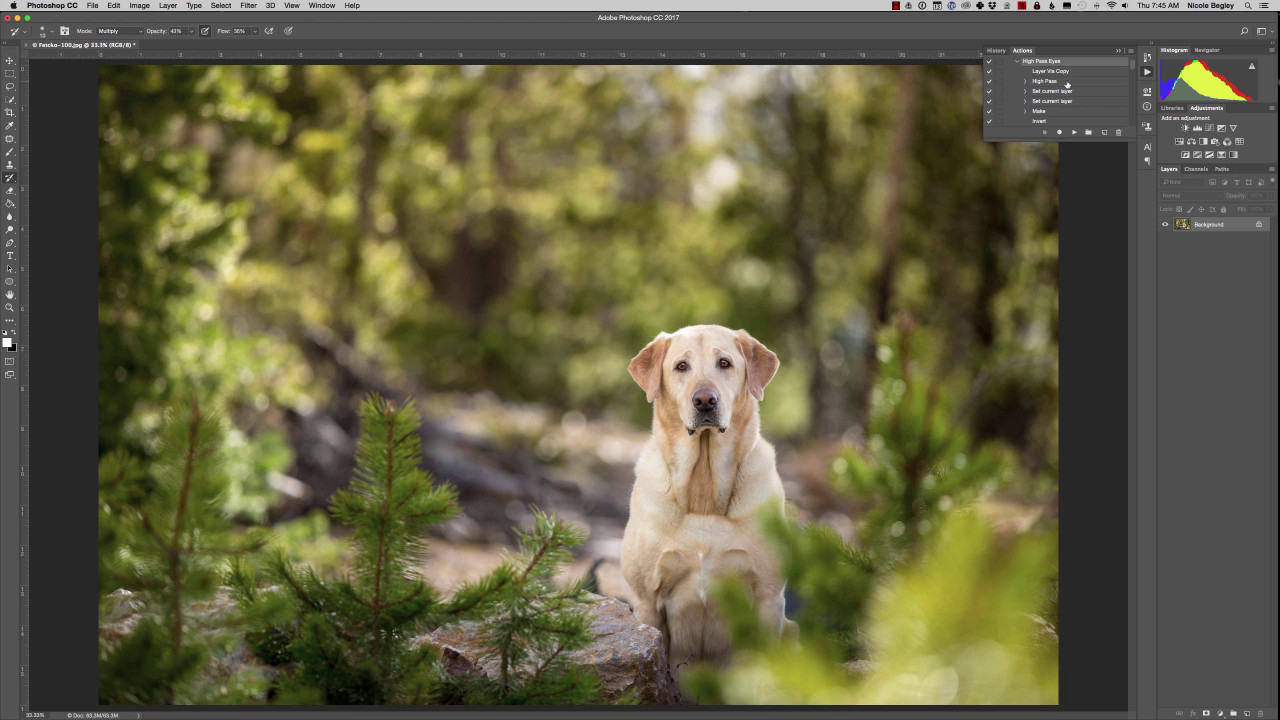
Play High Pass Eyes and paint its sharpening onto both eyes with a tiny brush at 100% zoom
left_click(1073, 133)
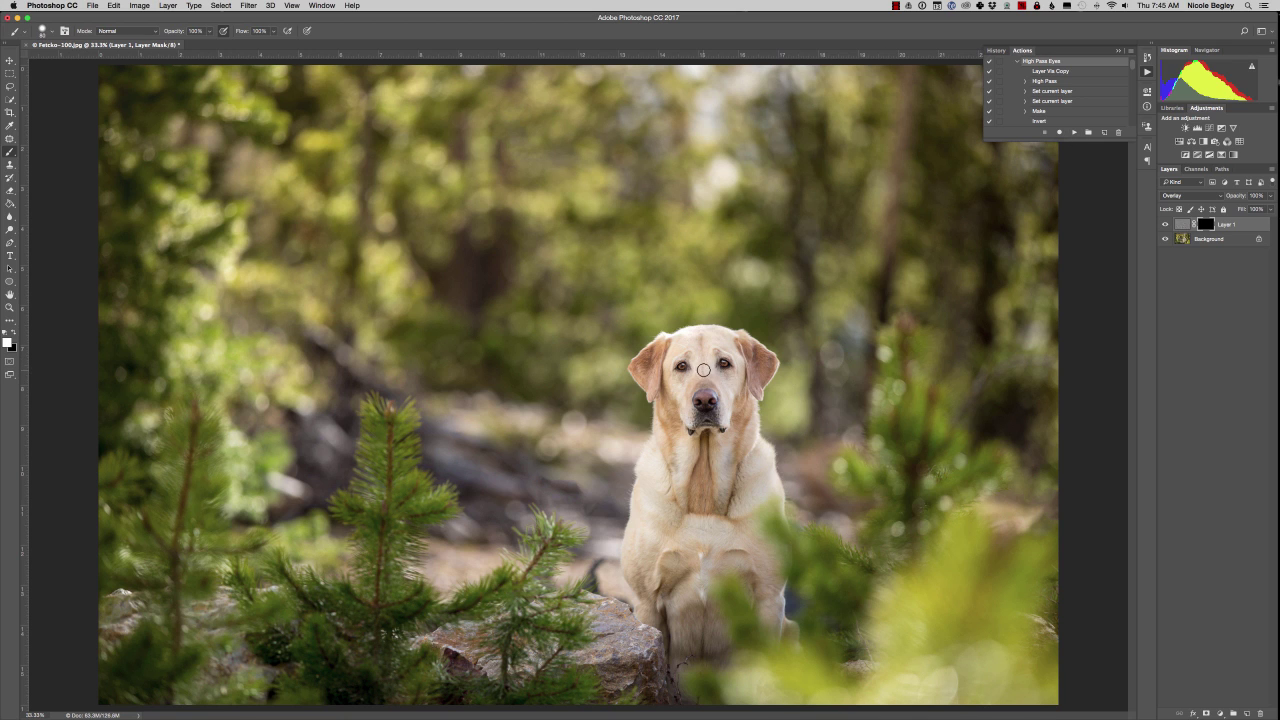
key("super+1")
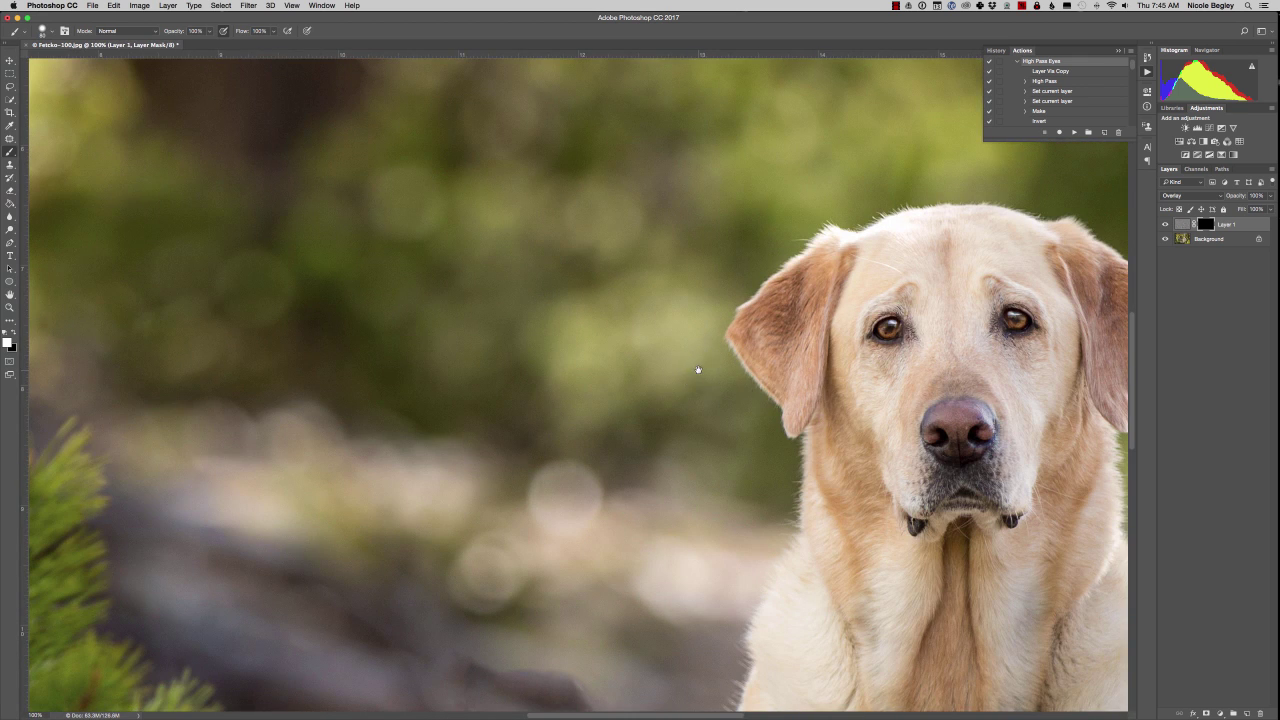
left_click_drag(694, 366, 526, 403)
key("bracketleft")
key("bracketleft")
key("bracketleft")
key("bracketleft")
key("bracketleft")
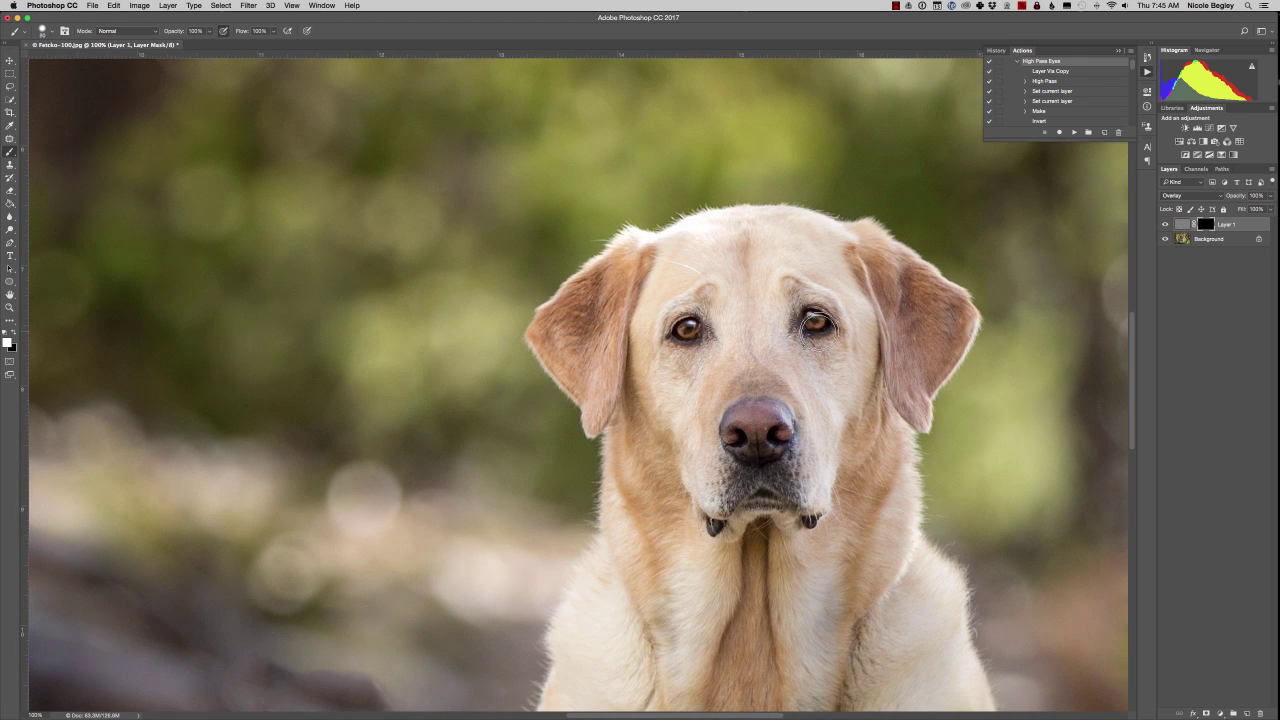
left_click_drag(810, 318, 814, 320)
left_click_drag(690, 328, 676, 333)
Compare the sharpening layer on and off, then set its opacity to about 85%
left_click(1165, 224)
left_click(1165, 224)
left_click(1165, 224)
left_click(1165, 225)
left_click(1165, 225)
left_click(1164, 225)
key("super+minus")
key("super+minus")
key("super+minus")
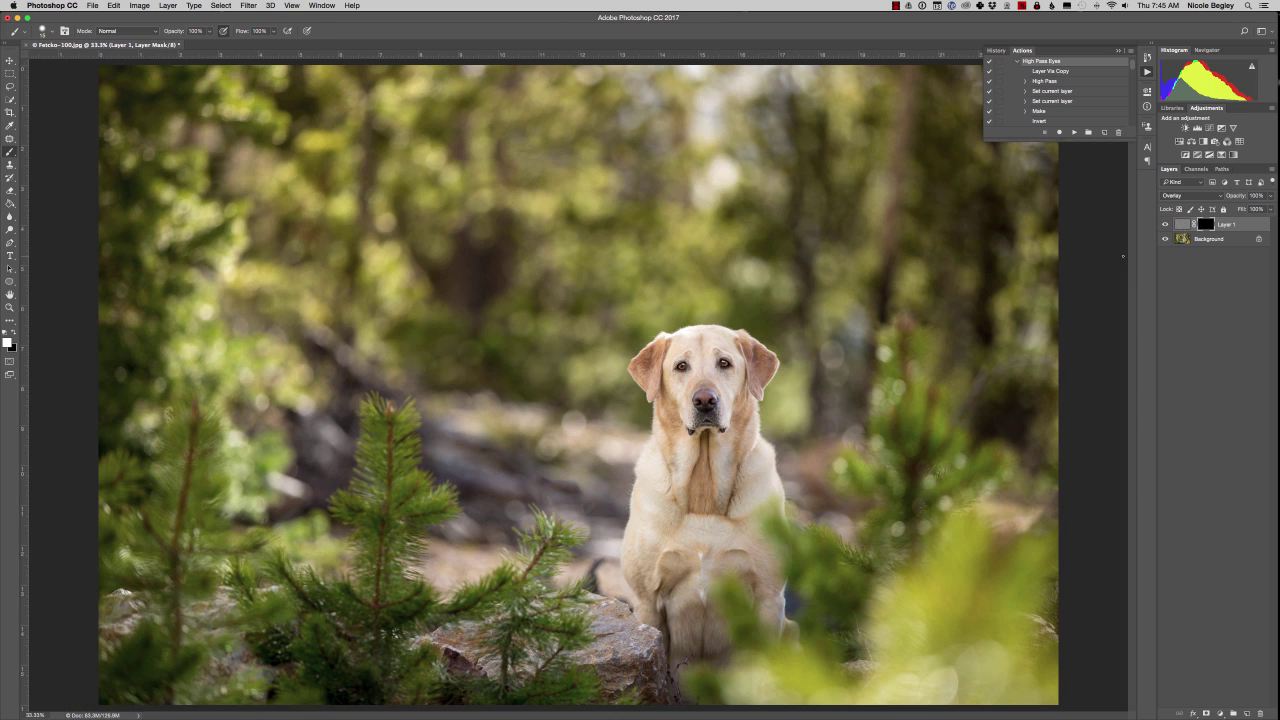
left_click_drag(1238, 196, 1228, 196)
left_click_drag(1219, 196, 1215, 198)
Zoom out and compare Fetcko-100.jpg against eyes after.JPG, ending on eyes after.JPG
key("super+minus")
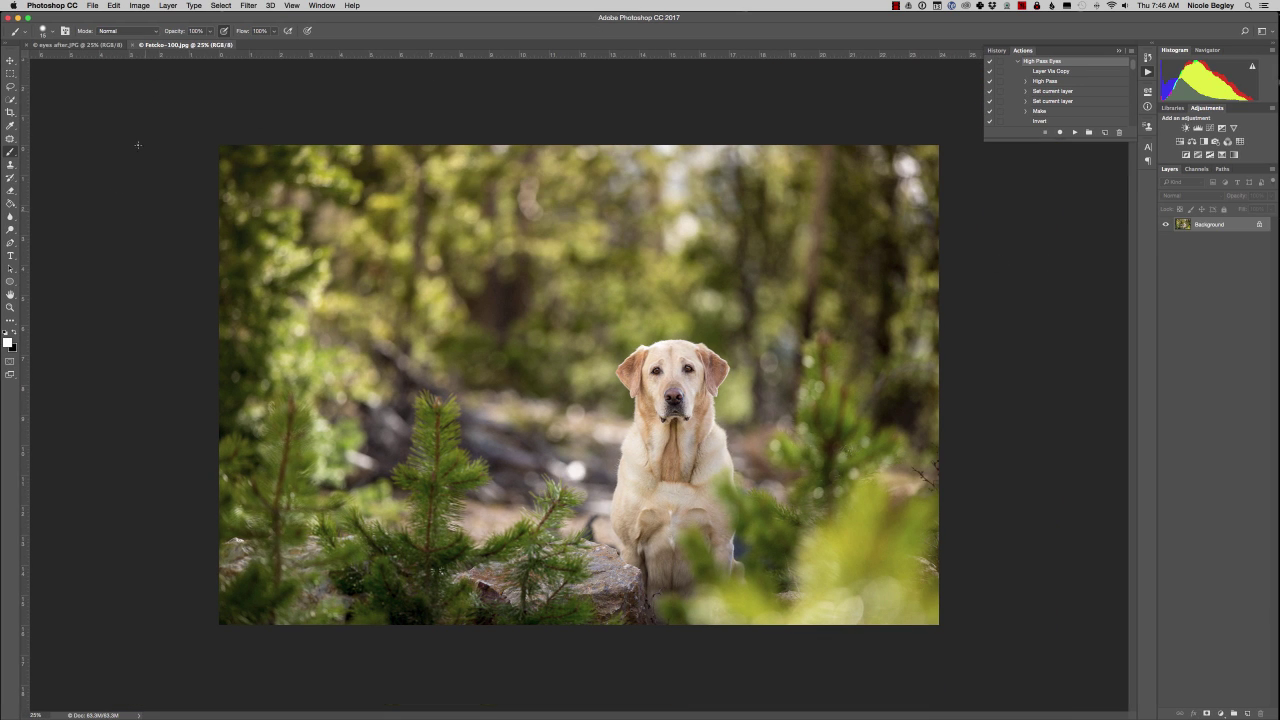
left_click(80, 45)
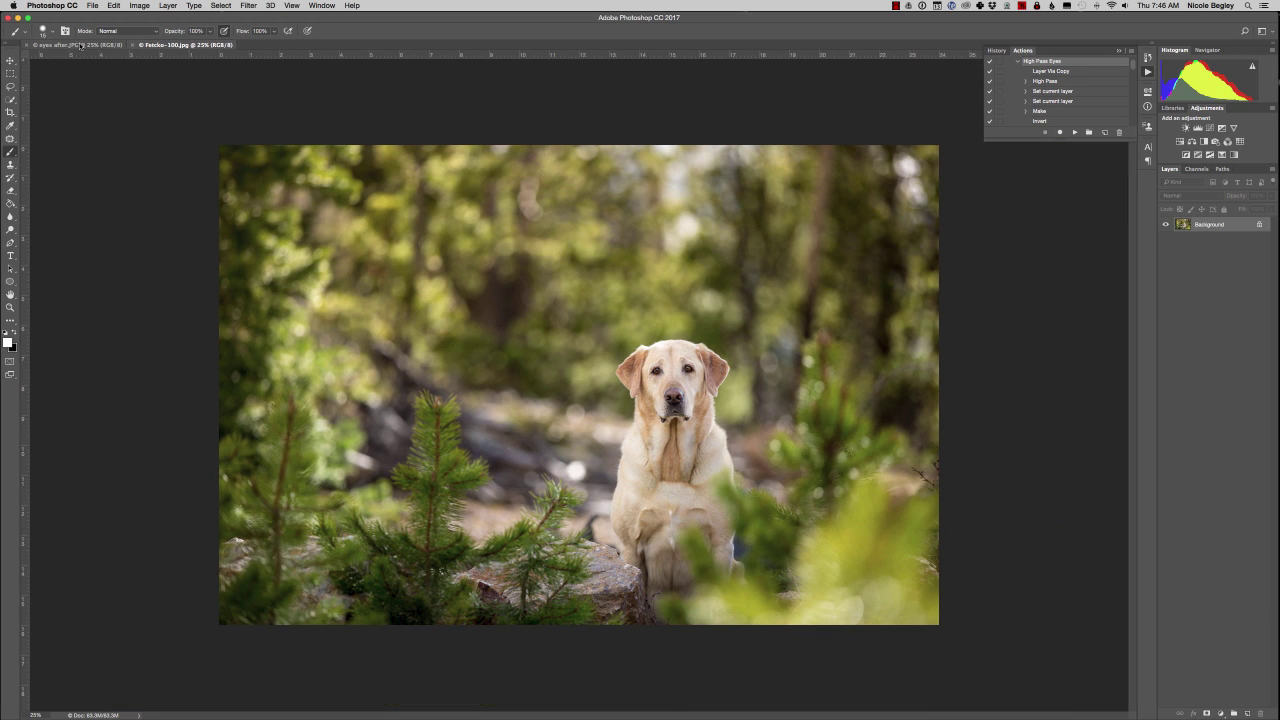
left_click(148, 46)
key("ctrl+Tab")
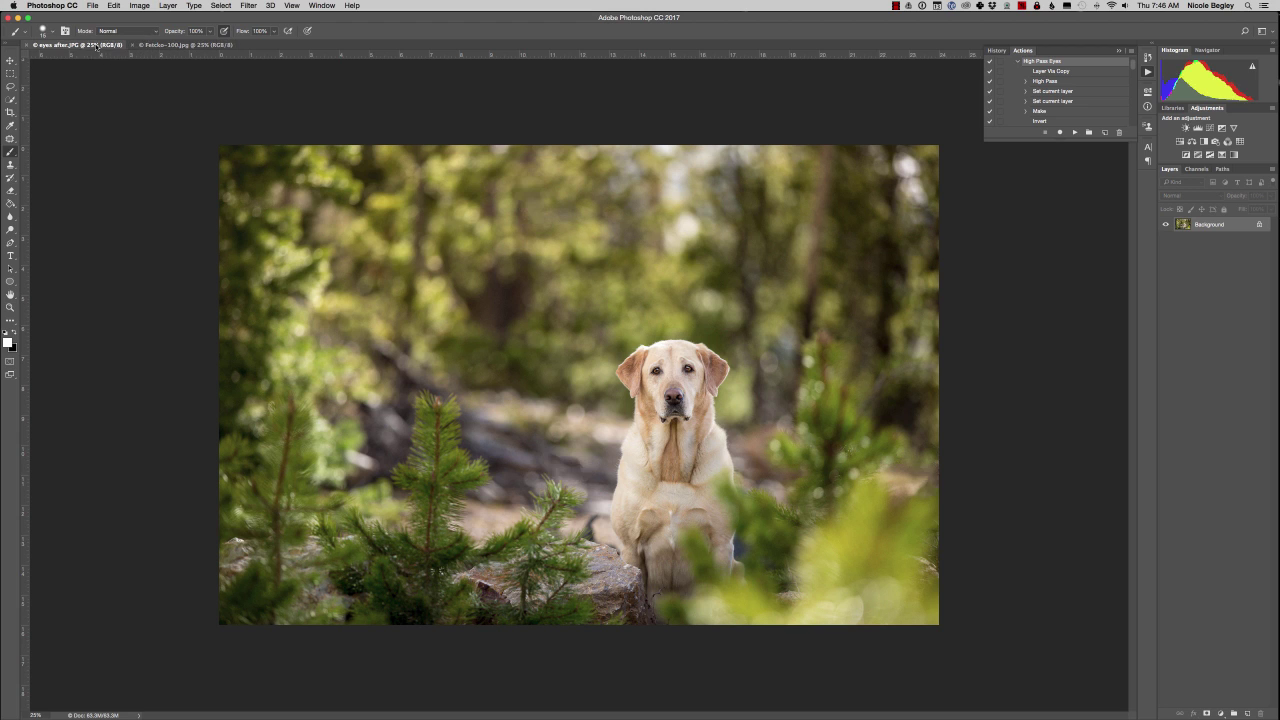
left_click(155, 45)
left_click(99, 46)
left_click(165, 46)
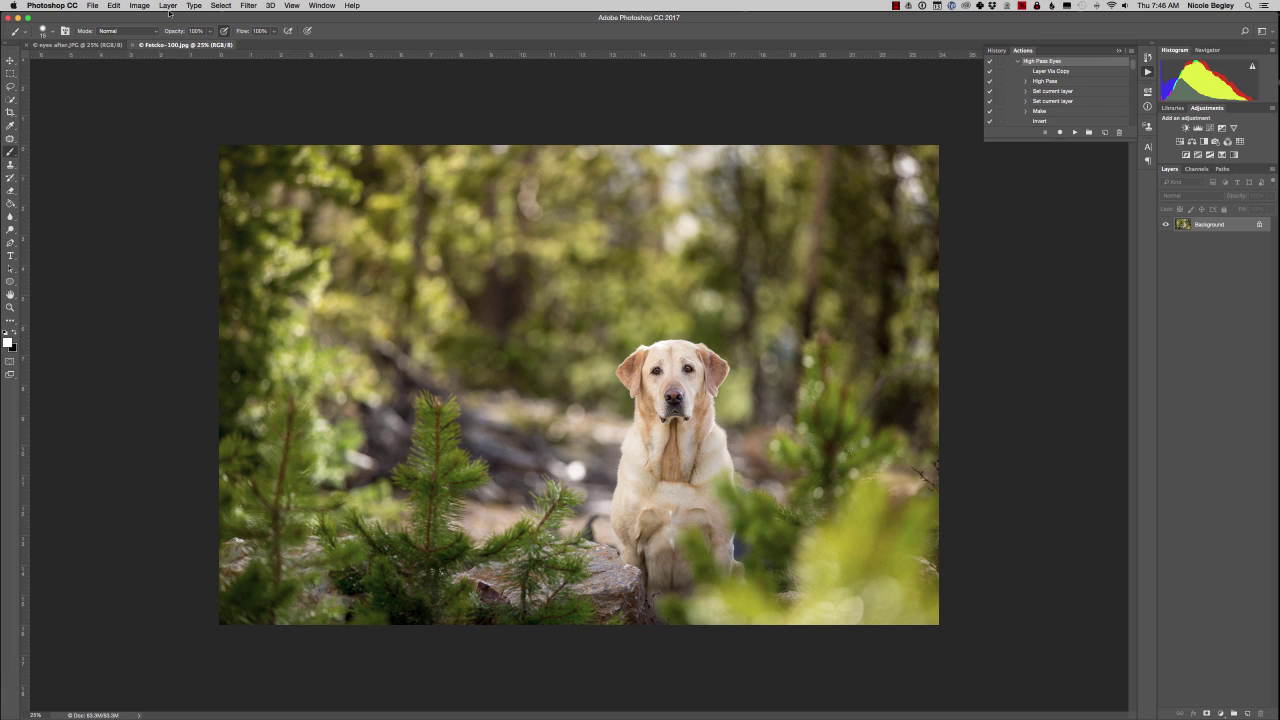
left_click(95, 46)
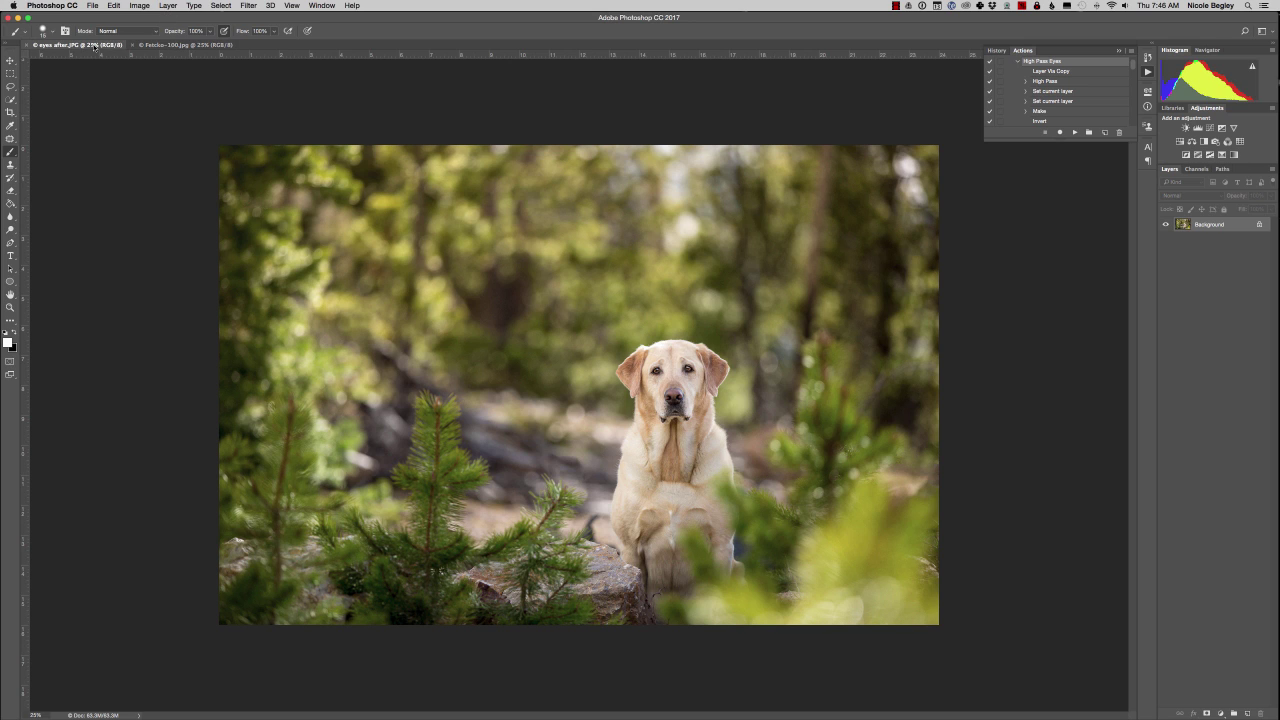